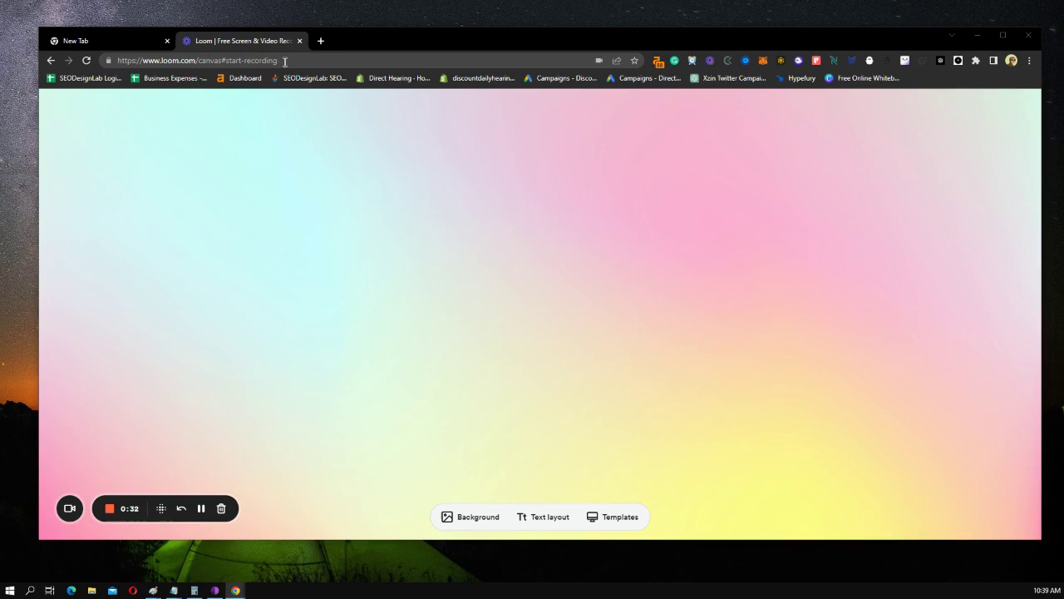
- Open the website seodesignlab.com in the current browser tab
click(285, 61)
text(seod)
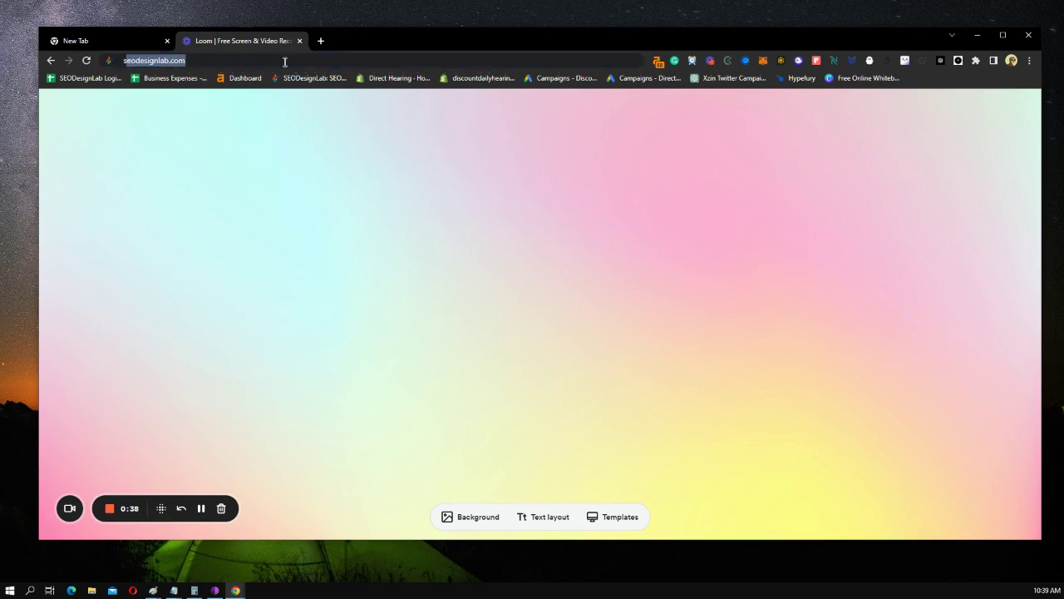
text(esi)
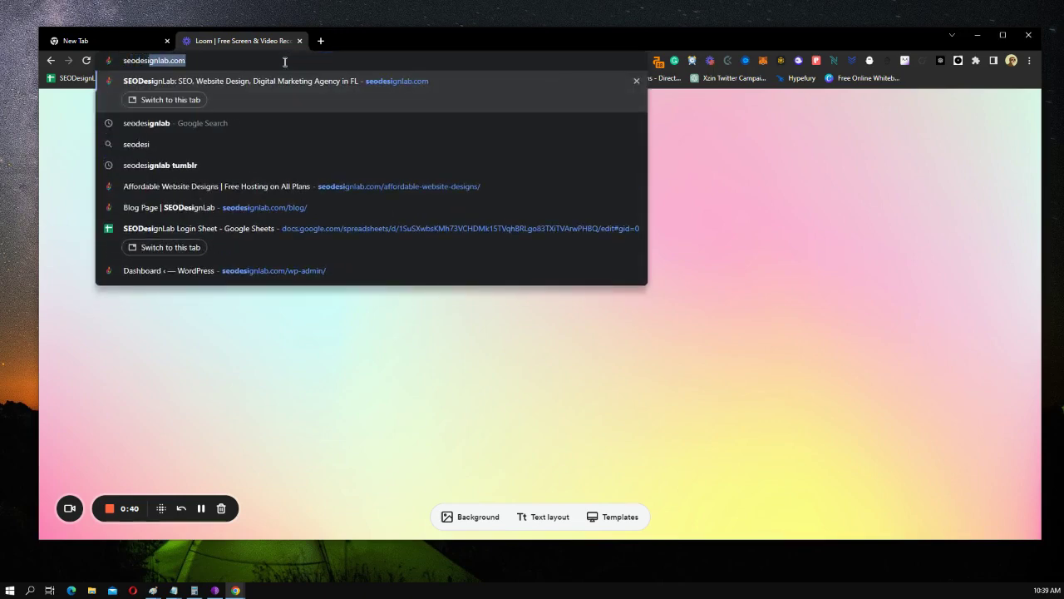
text(gnlab.com)
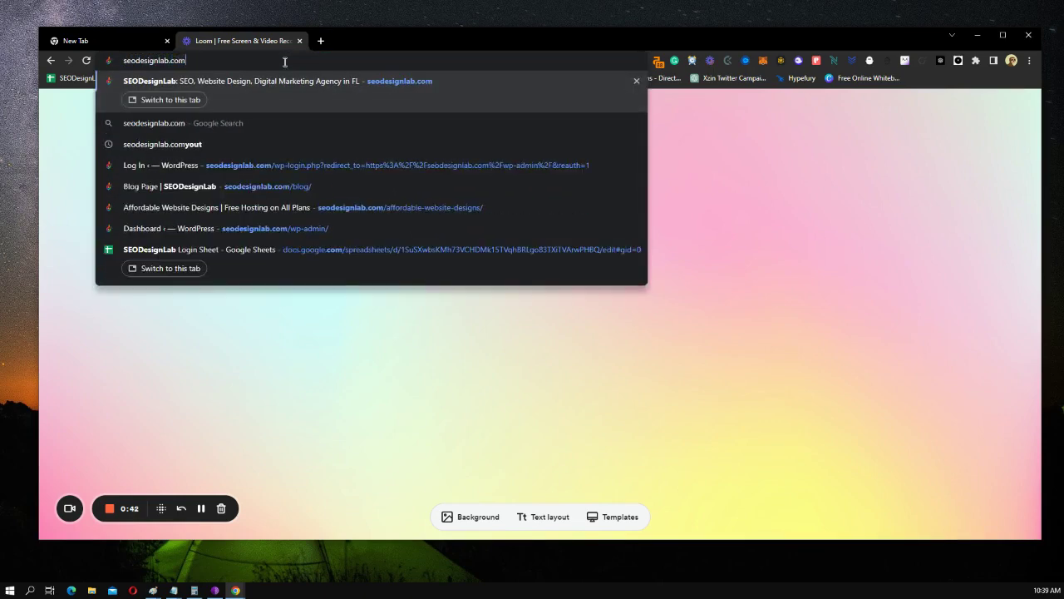
key(Return)
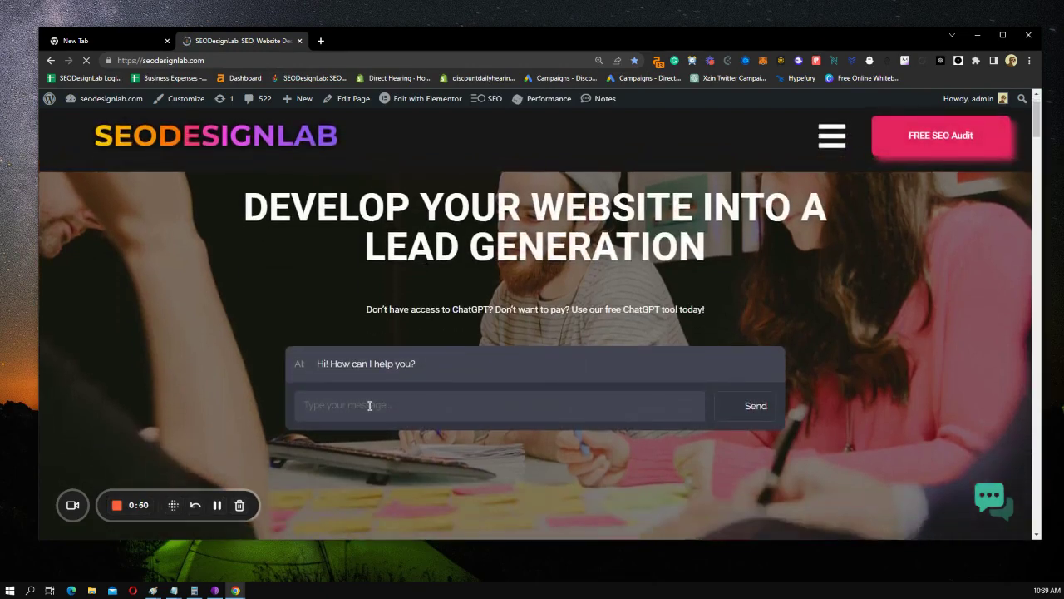
- Highlight the line above the chat box that offers the free ChatGPT tool
click(371, 405)
drag(361, 312, 740, 311)
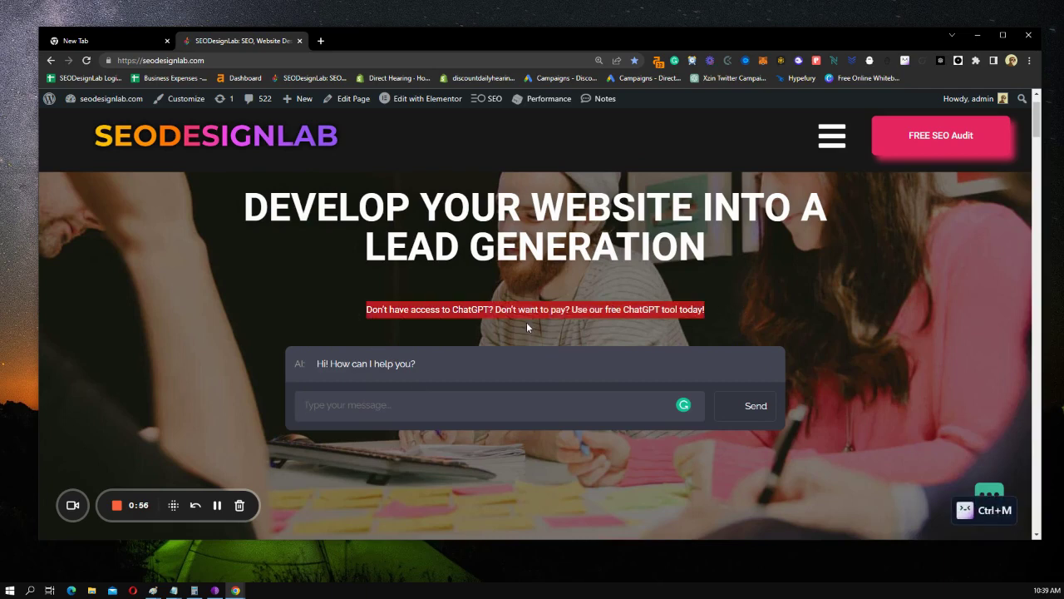
click(567, 310)
drag(567, 309, 706, 310)
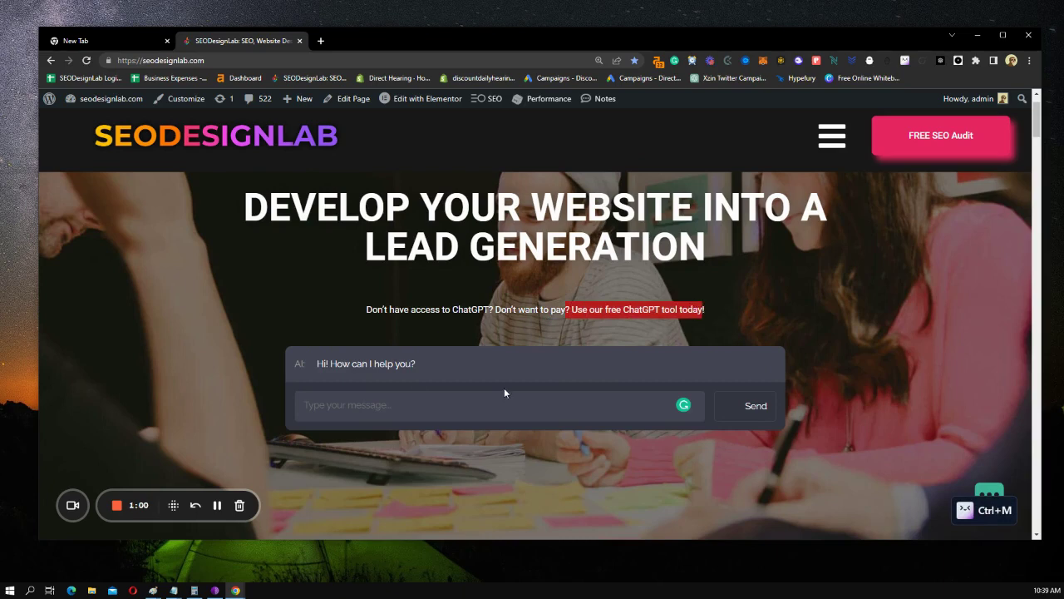
- Ask the homepage chatbot "do you know anything about digital marketing?"
click(478, 405)
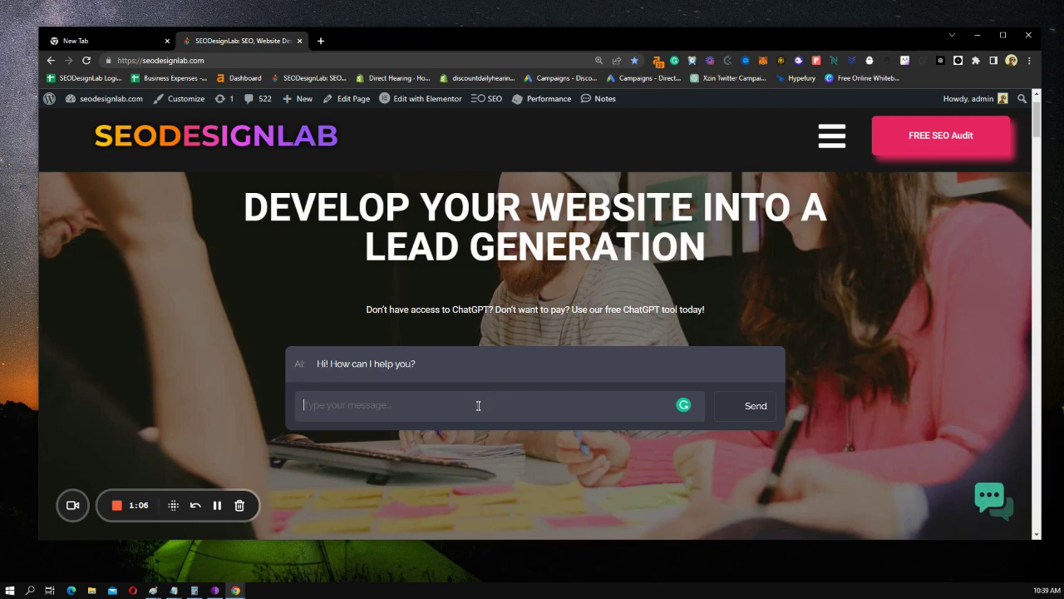
text(do you know anything about)
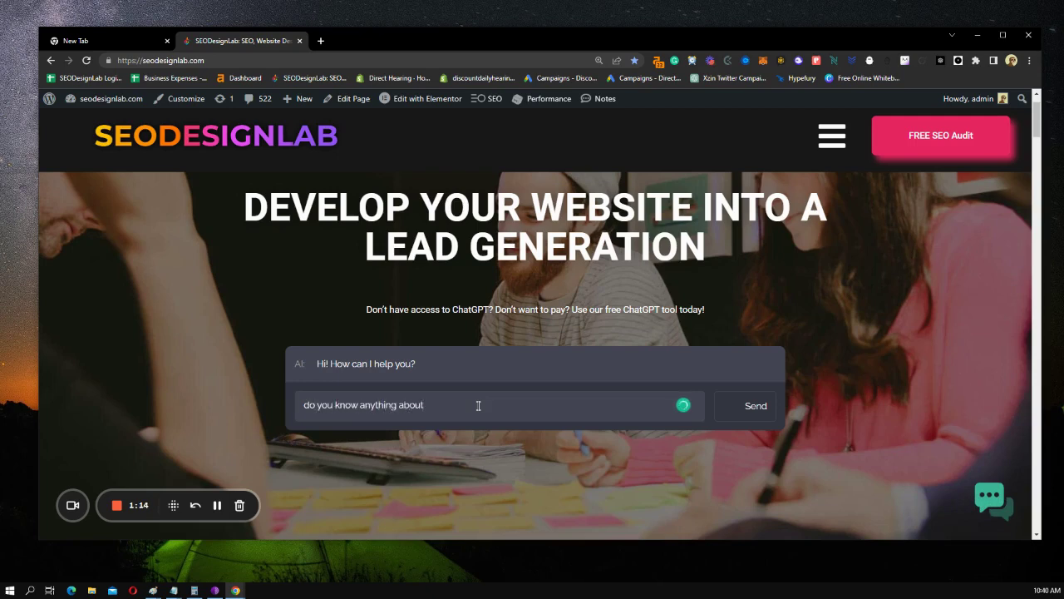
text( digital marketing?)
key(Return)
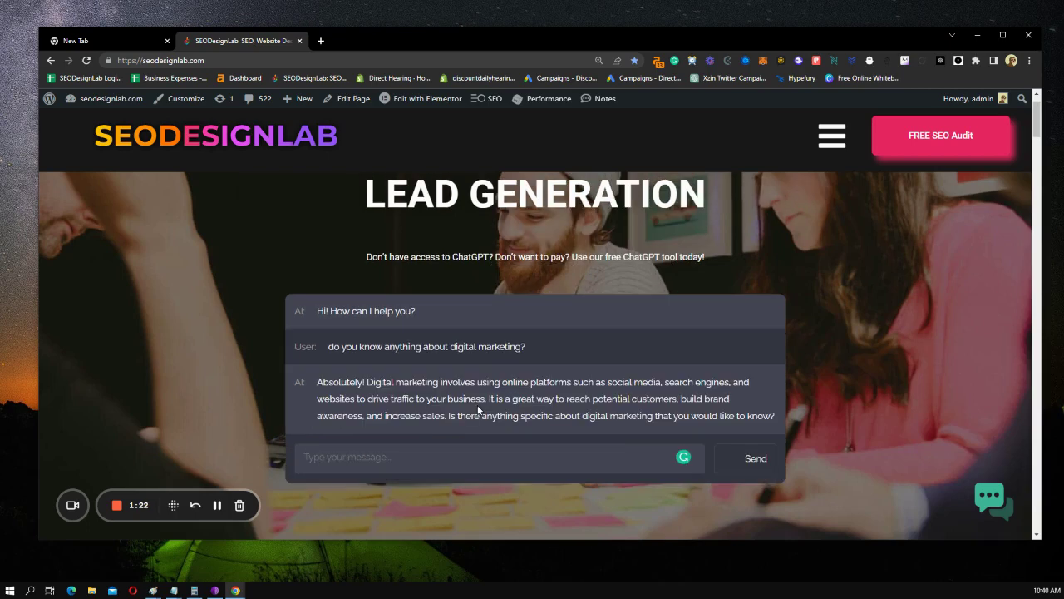
- Send the chatbot the request "can you give me a cooking plan for my 9oz steak sirloin"
text(can you give me a cooking pla)
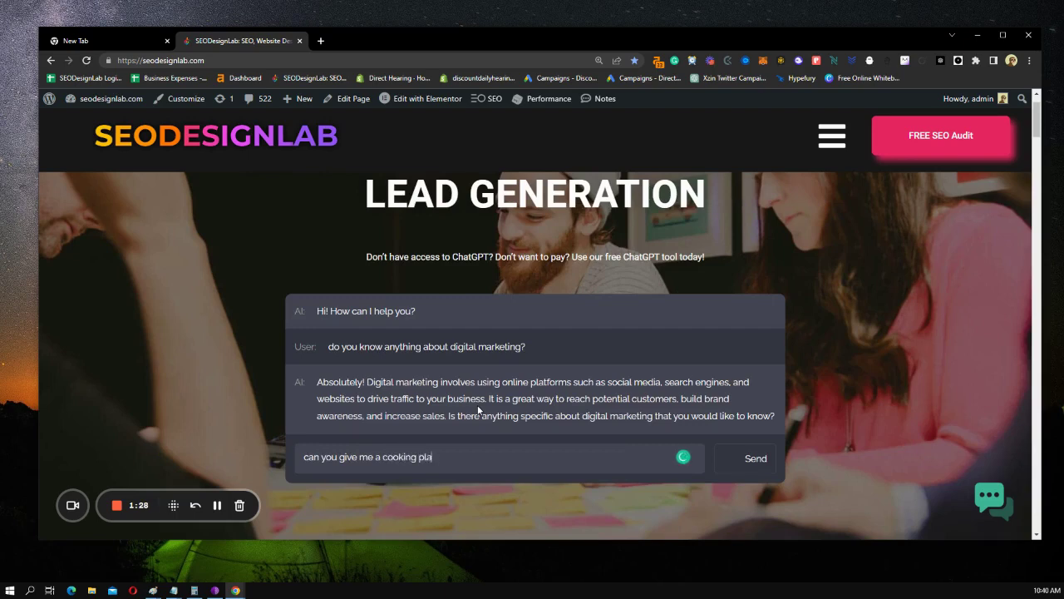
text(n for my s)
key(BackSpace)
text(po)
key(BackSpace)
key(BackSpace)
text(goz steak sirloi)
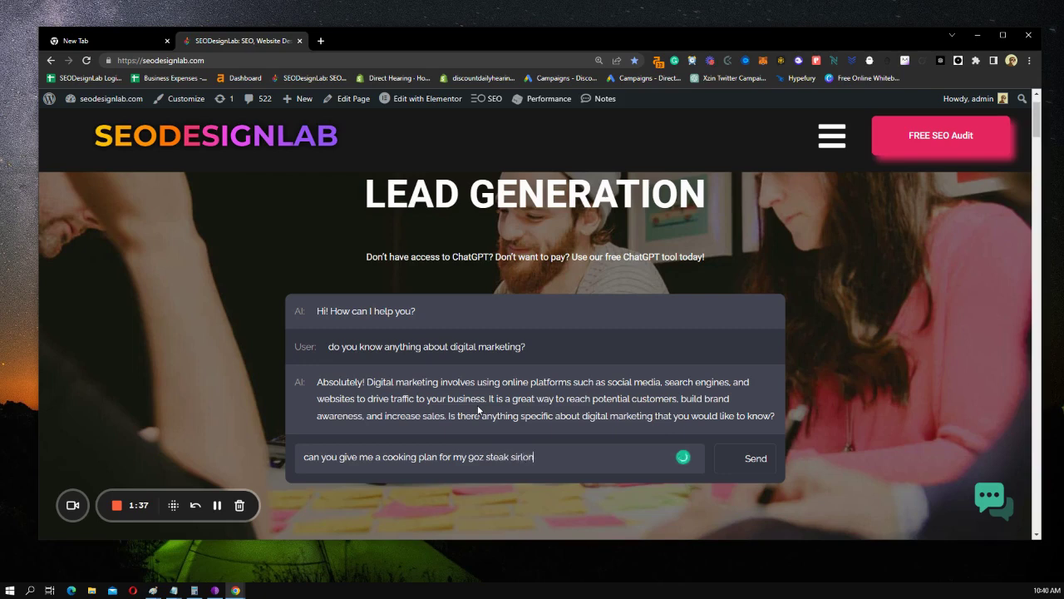
key(BackSpace)
key(BackSpace)
text(oi)
key(BackSpace)
key(BackSpace)
text(oin)
key(Return)
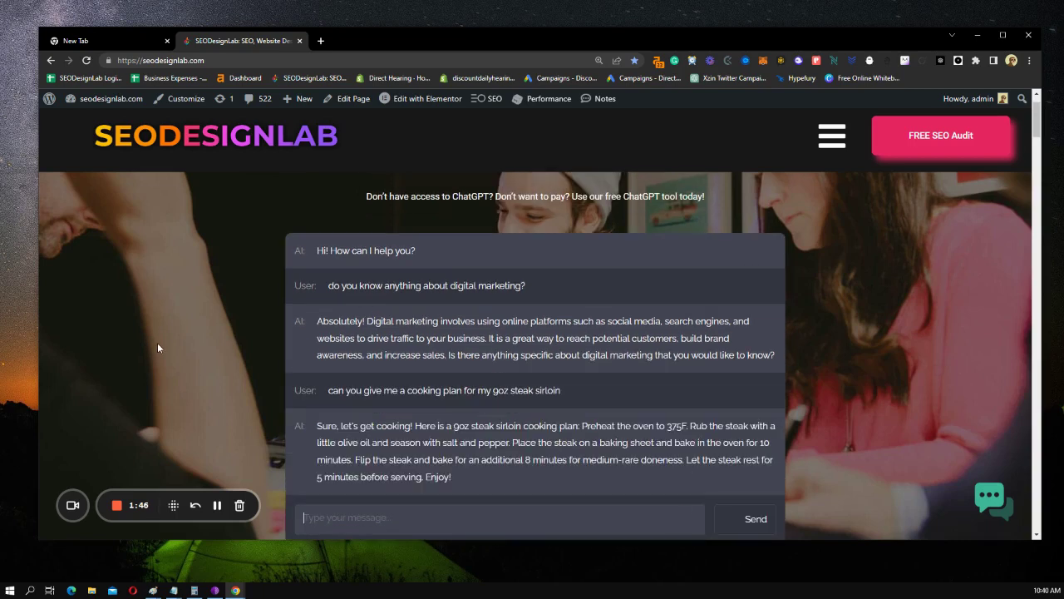
- Review the steak cooking plan and ask the chatbot "can you give me this in a list format?"
scroll(263, 372, down, 1)
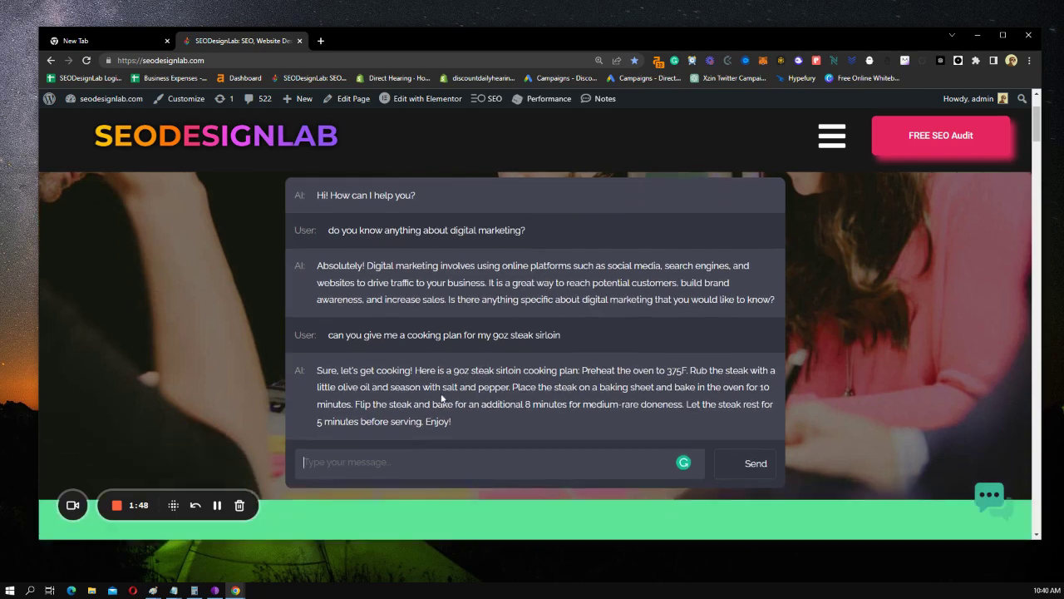
drag(582, 370, 439, 384)
click(442, 462)
text(can you)
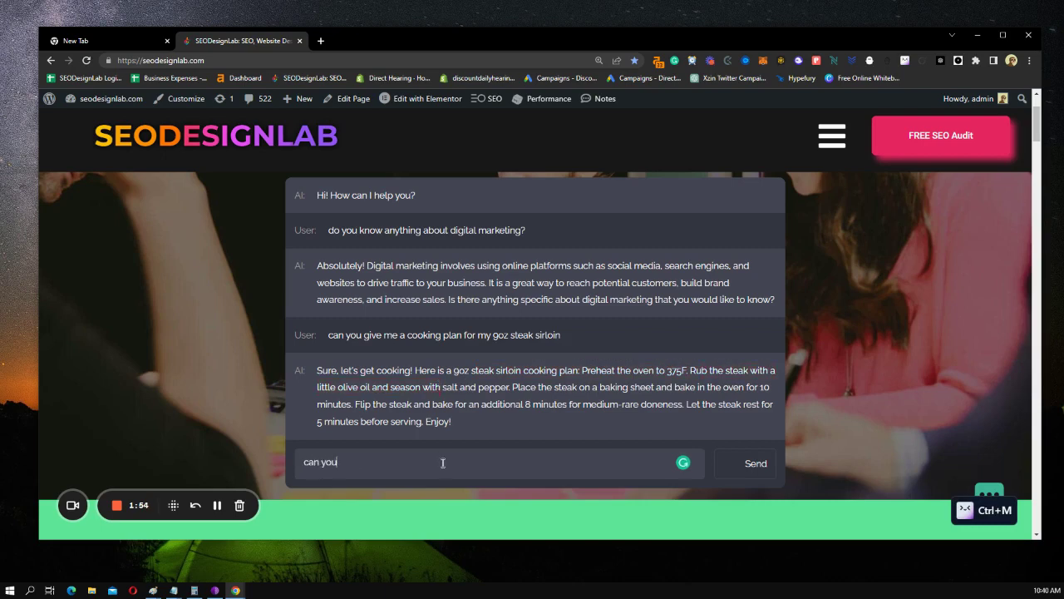
text( give me this in a list format?)
key(Return)
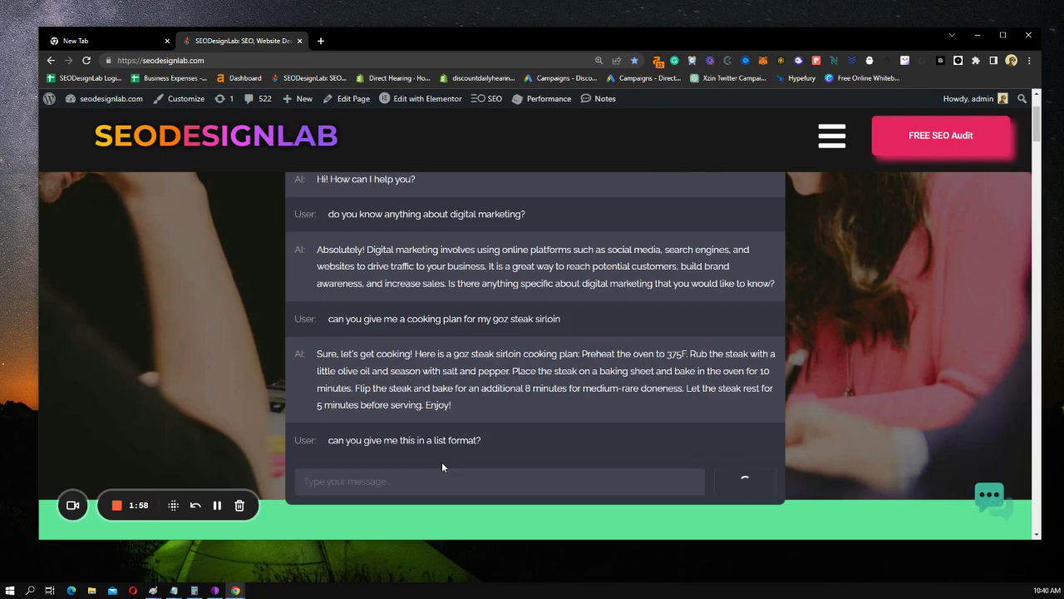
scroll(318, 322, down, 2)
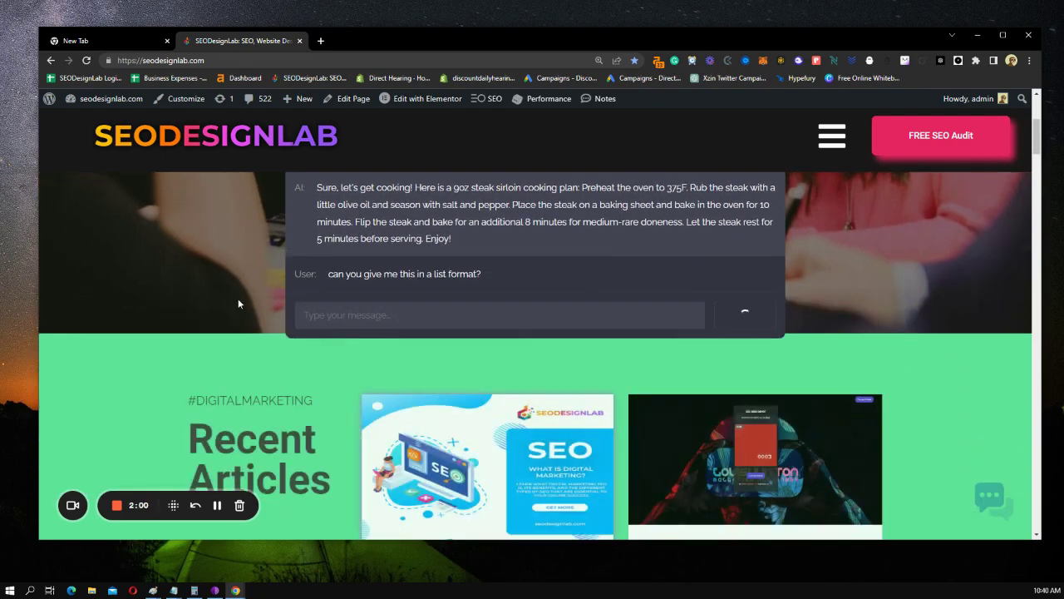
scroll(208, 301, up, 1)
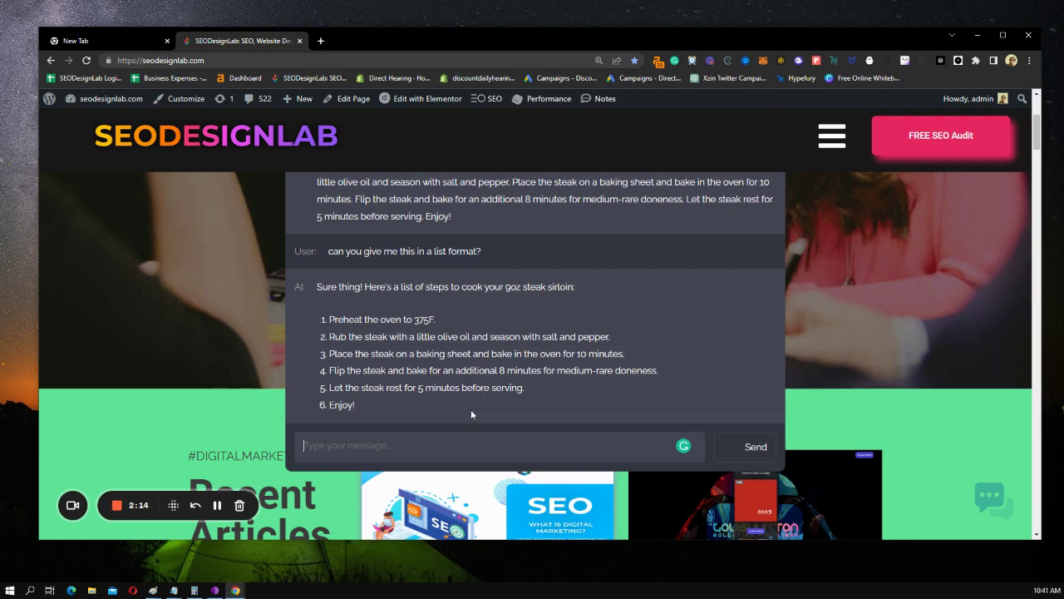
- Ask the chatbot for a 500 word article on digital marketing, with the copy broken up and a list of bullet points highlighting the main features
text(Can you give me 500 words on)
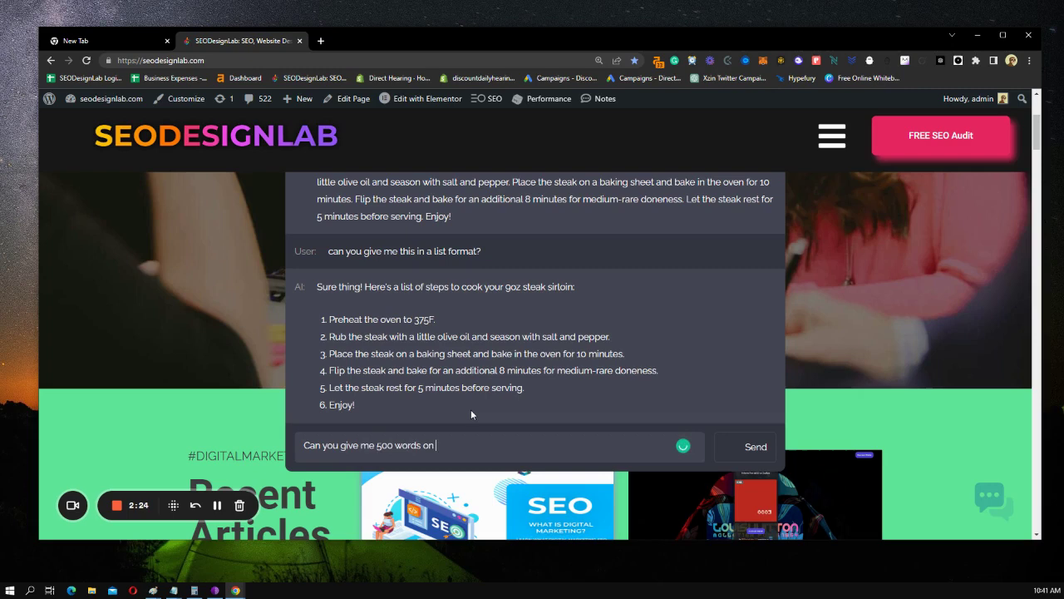
key(BackSpace)
key(BackSpace)
key(BackSpace)
key(BackSpace)
key(BackSpace)
text(article on digital marketing make sure to)
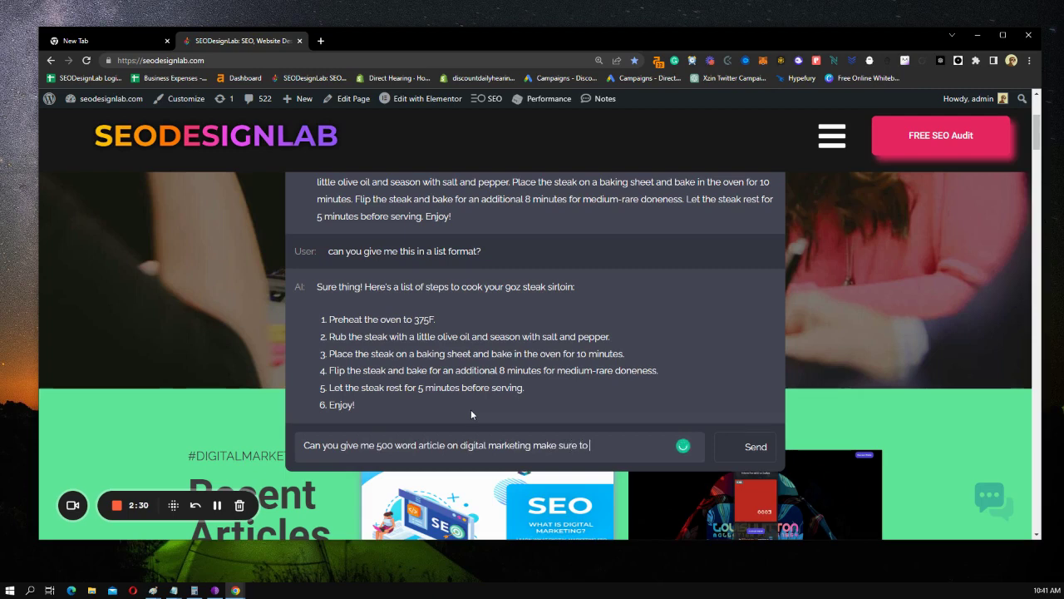
text( break up the copy and pro)
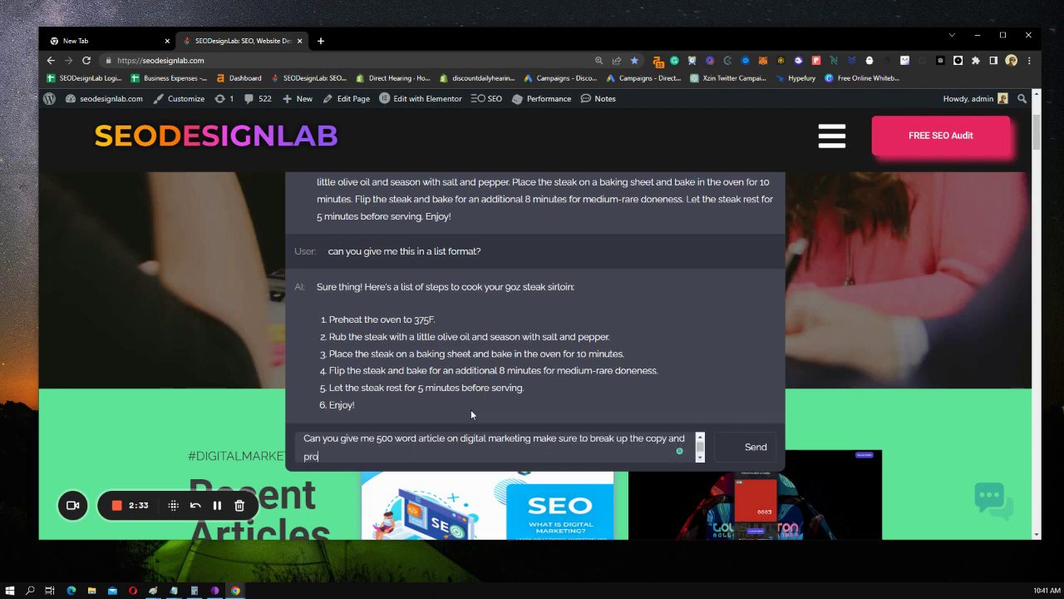
text(vide a list of bullet p)
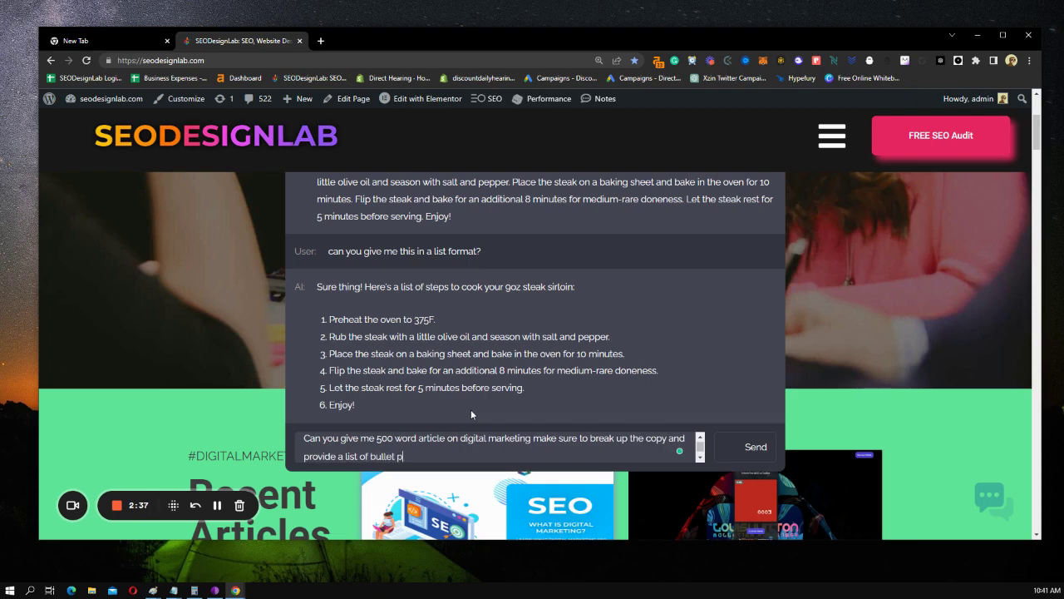
text(oints to highlight the main fea)
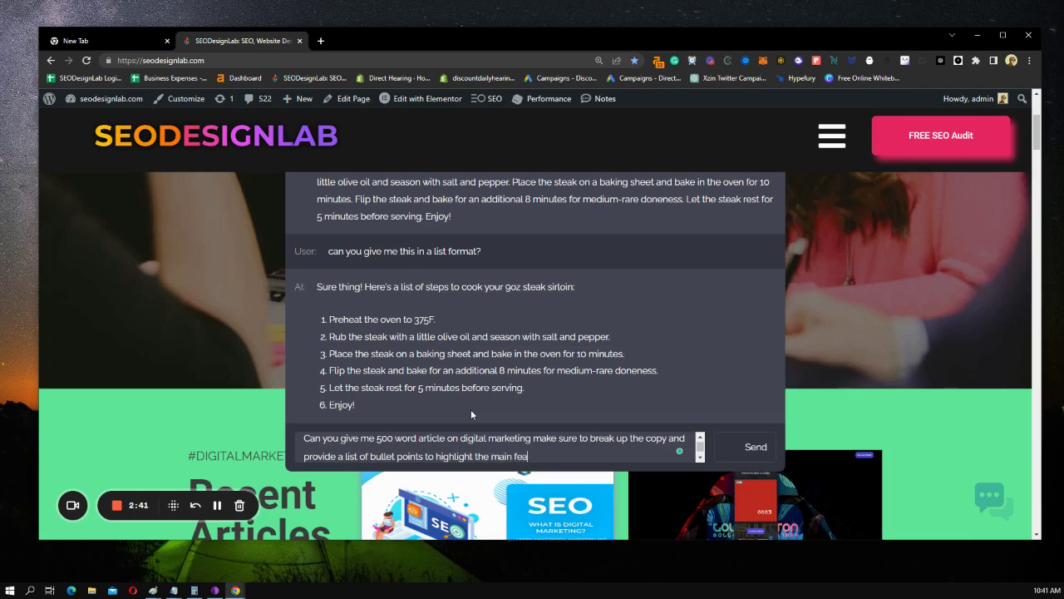
text(tures.)
key(Return)
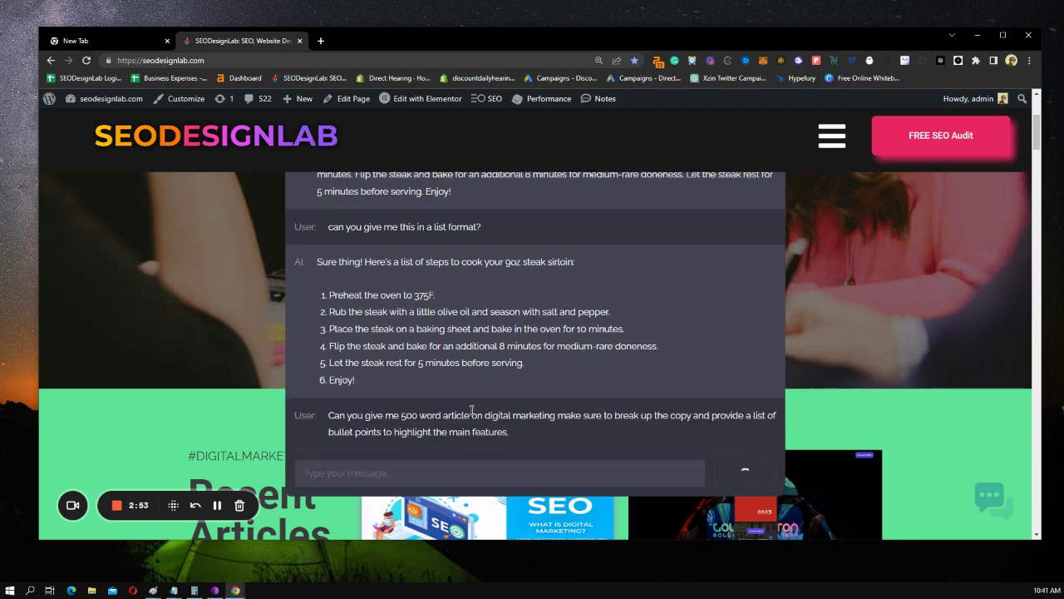
- Read through the chatbot's digital marketing article, from its introduction through the bullet points to the closing paragraphs
scroll(200, 361, down, 1)
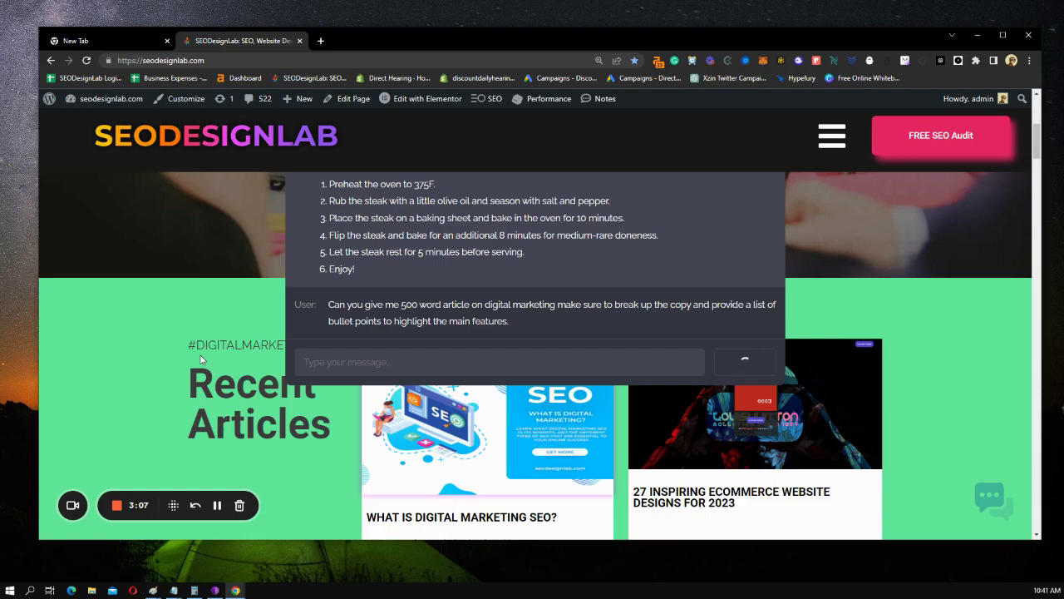
scroll(200, 359, up, 3)
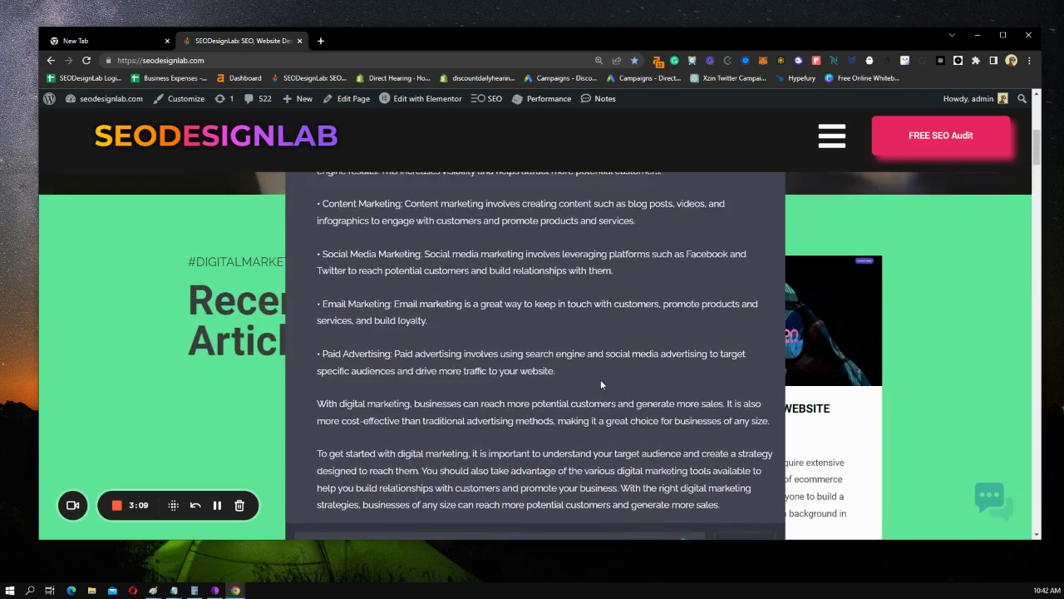
scroll(614, 393, up, 3)
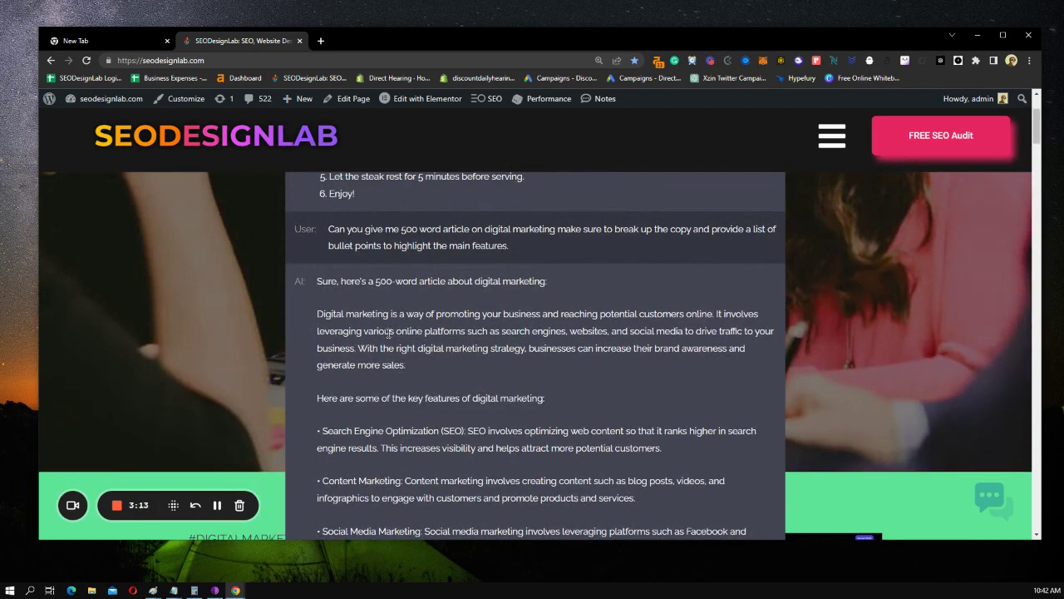
drag(411, 366, 315, 281)
key(ctrl+m)
scroll(413, 342, down, 1)
scroll(413, 342, down, 1)
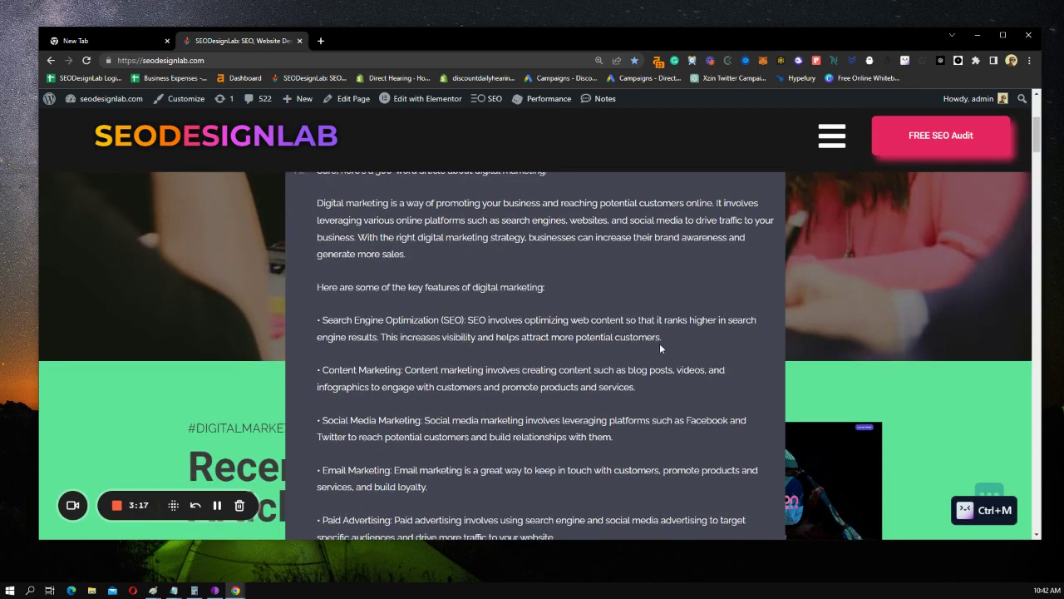
scroll(324, 328, down, 2)
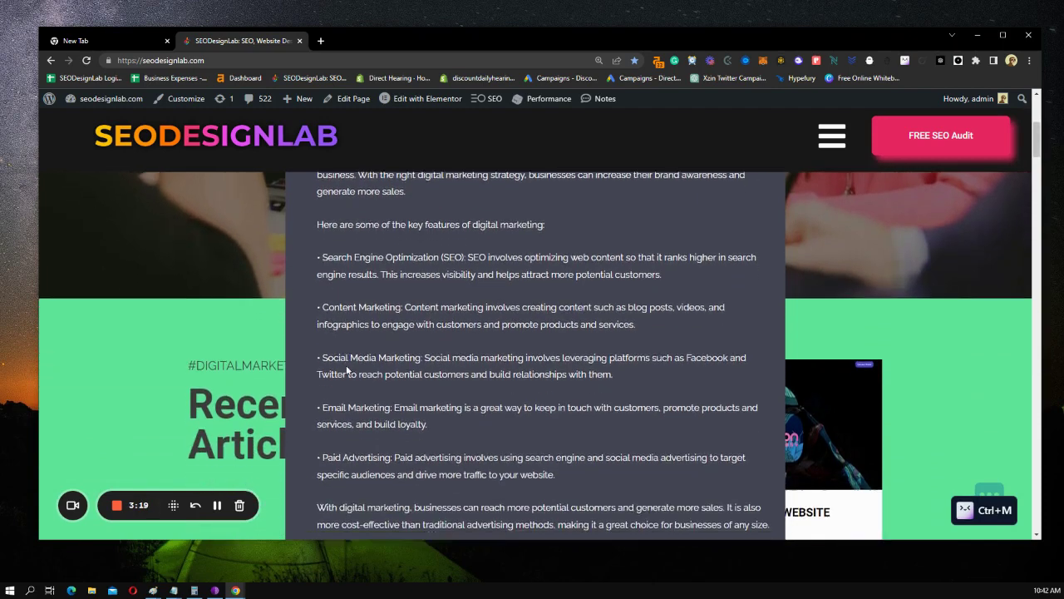
scroll(416, 380, down, 1)
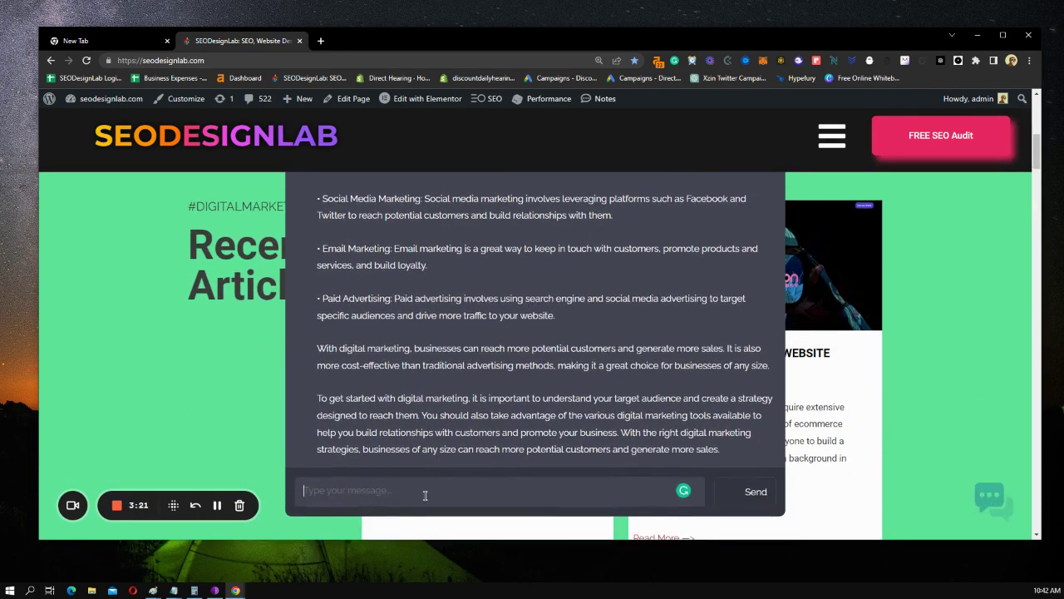
- Ask the chatbot "can you turn this into a facebook post?" and view its reply
text(can you turn this into a facebook post )
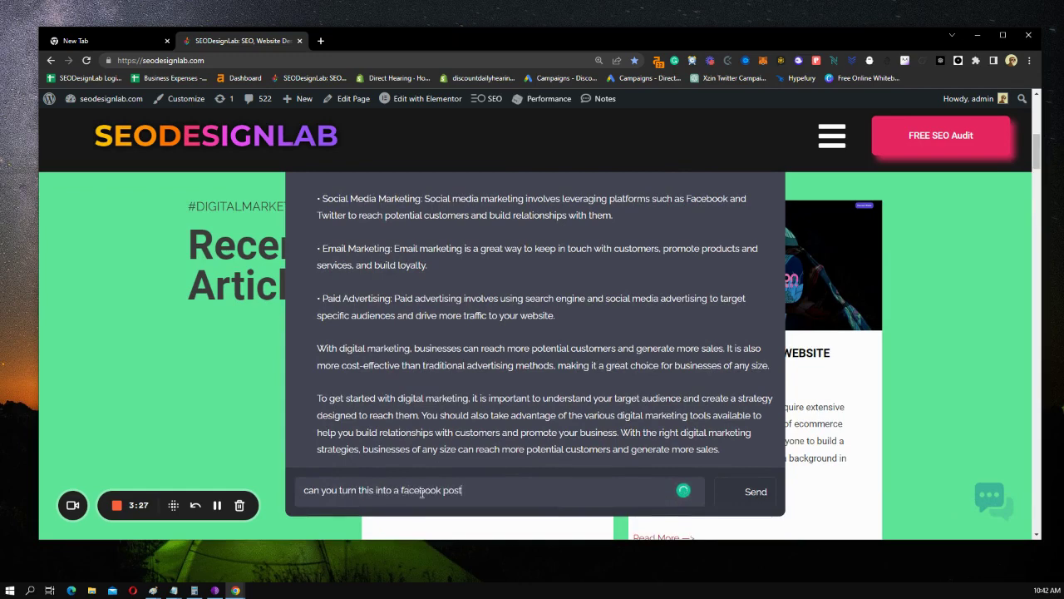
text(?)
key(Return)
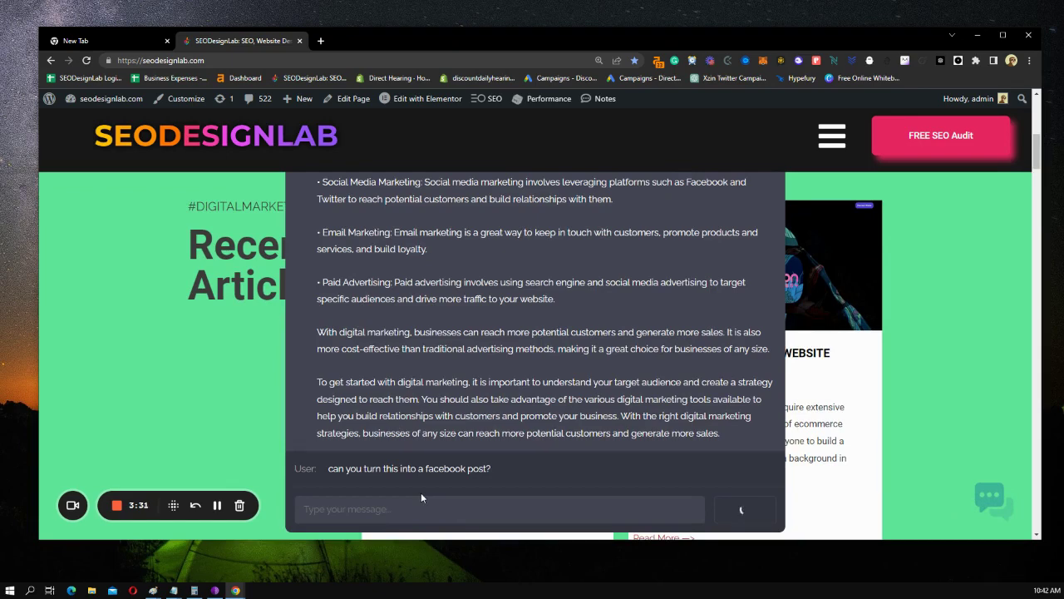
scroll(266, 392, down, 1)
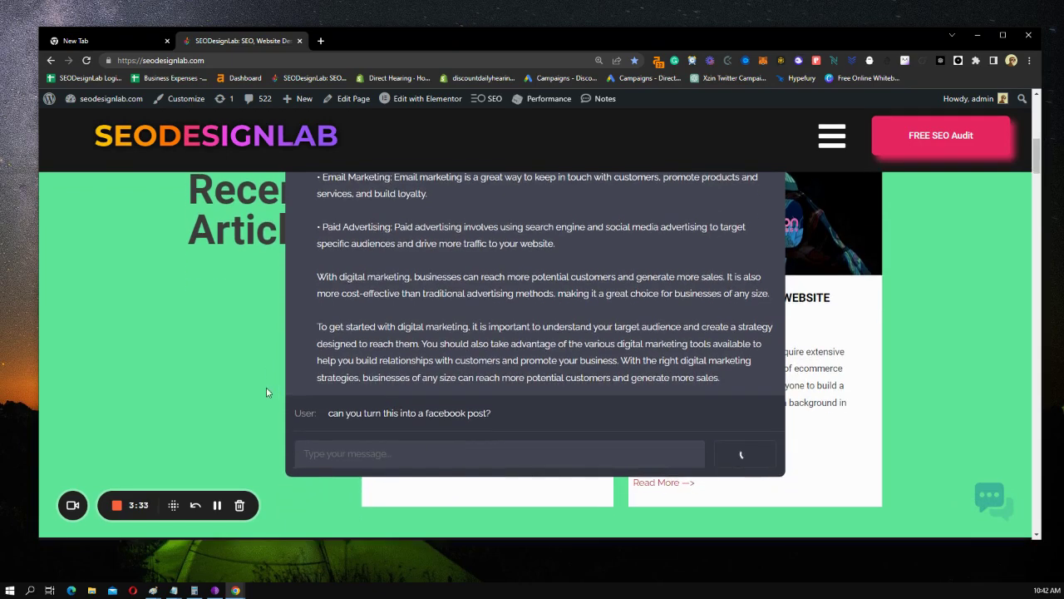
scroll(240, 383, down, 3)
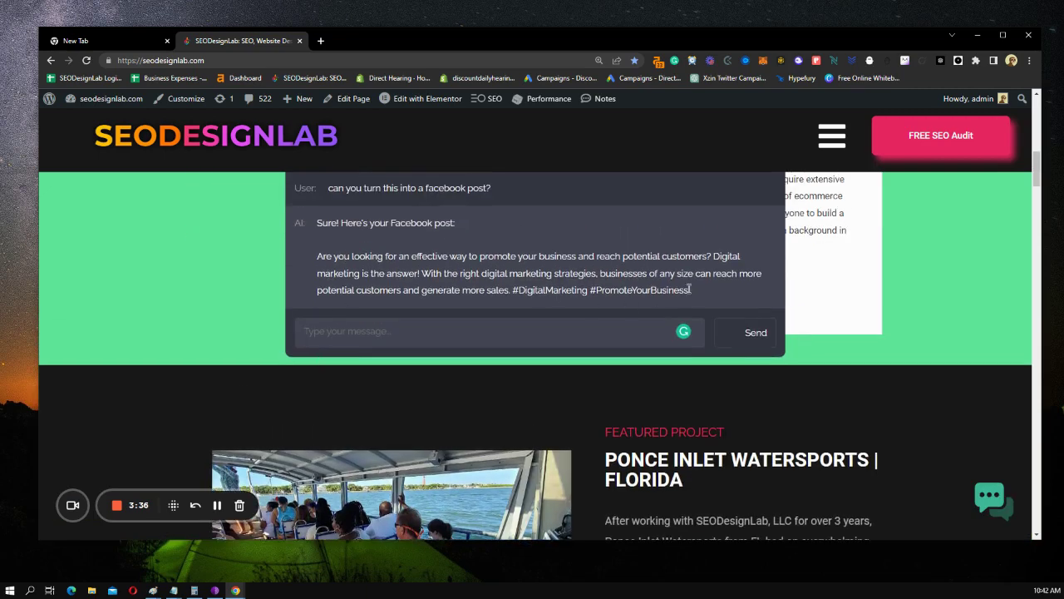
- Highlight the hashtags at the end of the Facebook post and look back over the article above it
drag(689, 289, 519, 289)
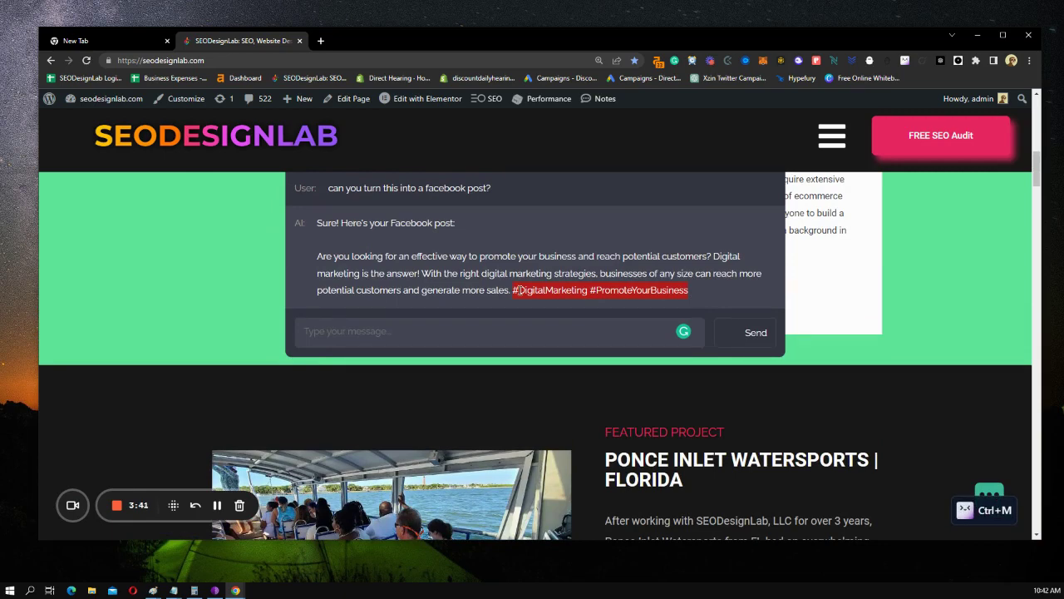
scroll(516, 290, up, 2)
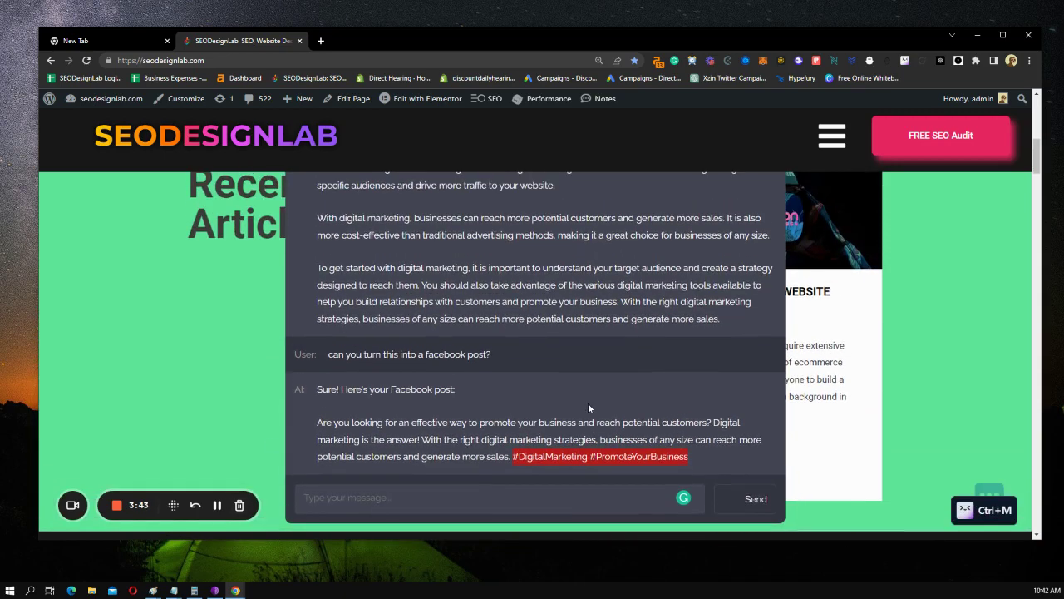
scroll(590, 403, up, 2)
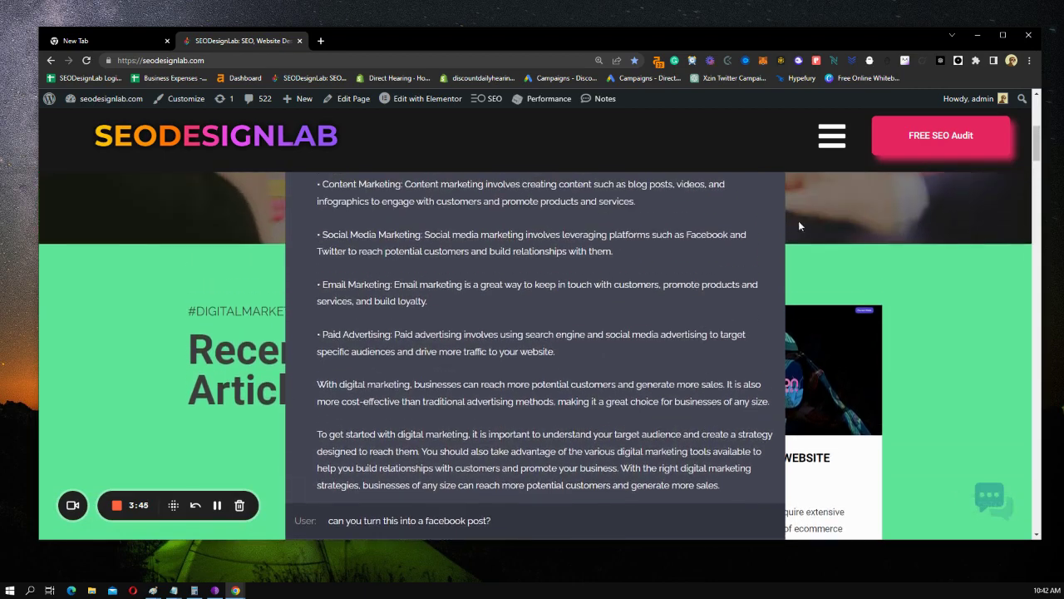
- Look through the links in the site's navigation menu, then return to the start of the article in the chat
click(832, 136)
scroll(672, 427, down, 3)
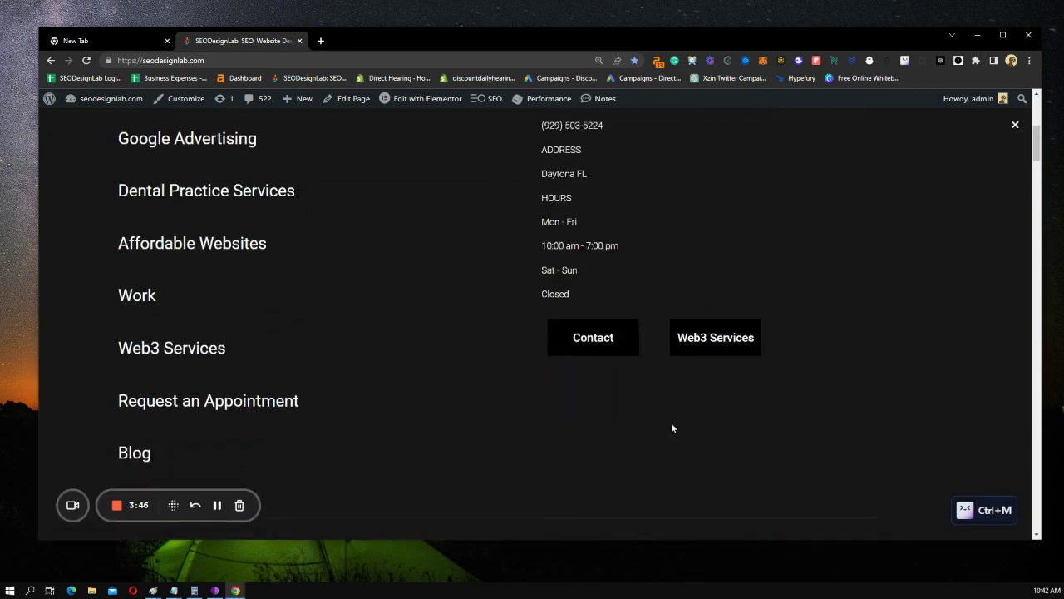
scroll(672, 428, down, 1)
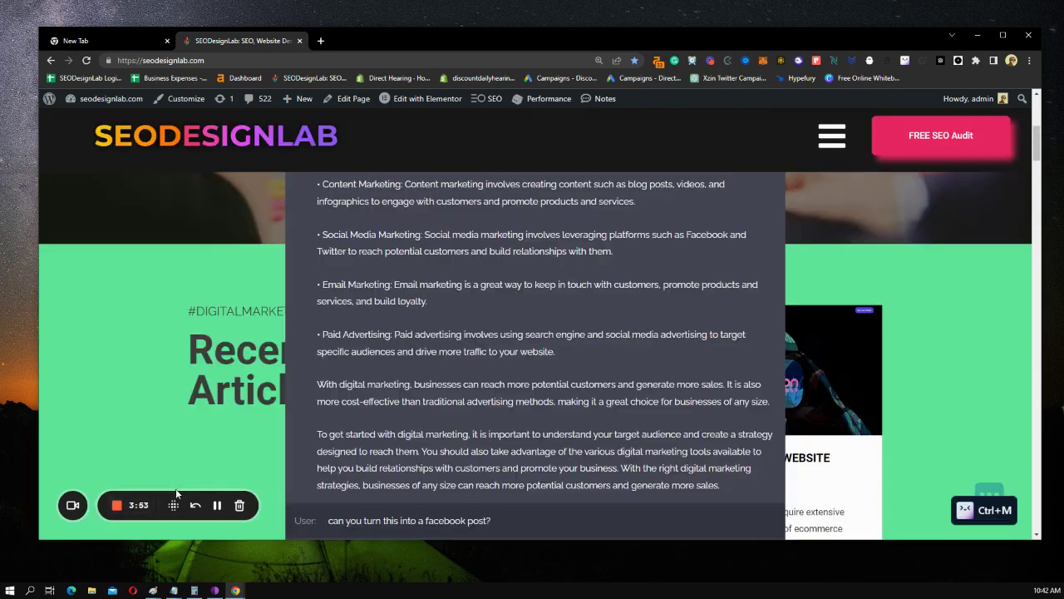
scroll(328, 420, up, 2)
scroll(504, 405, up, 4)
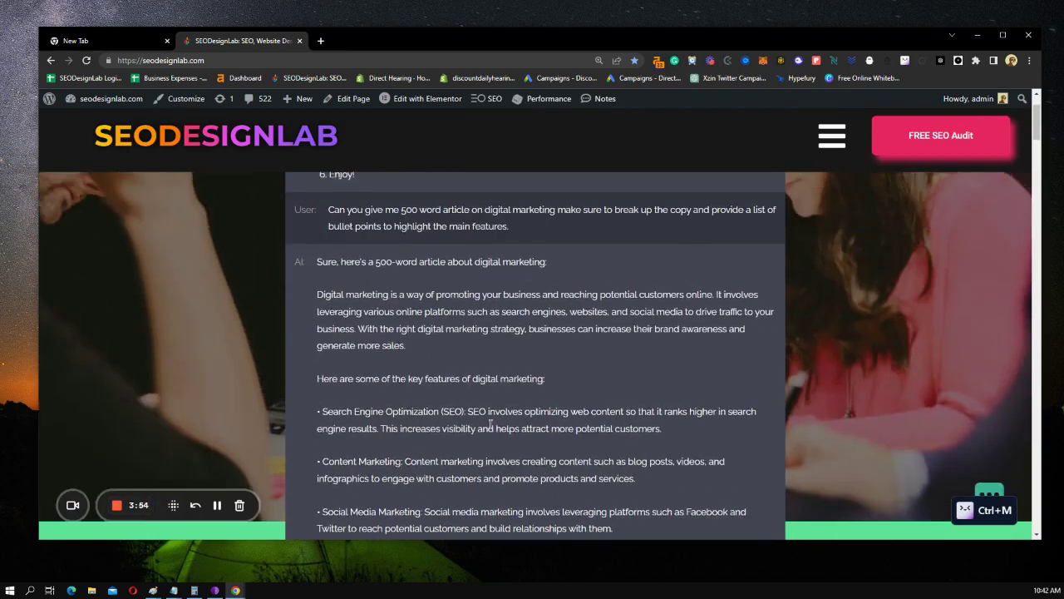